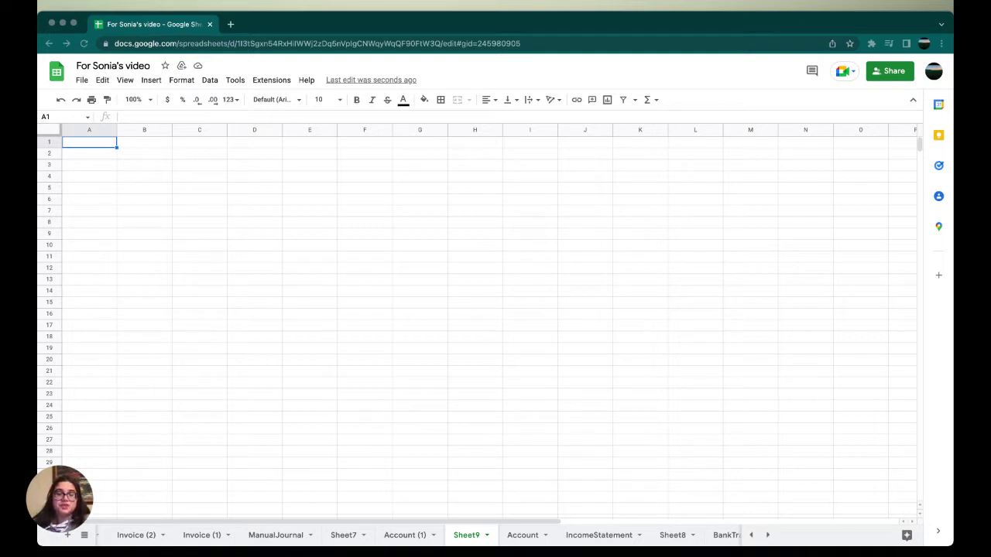
Start a G-Accon for XERO standard report template and select the Aged Receivables Detail report.
click(303, 171)
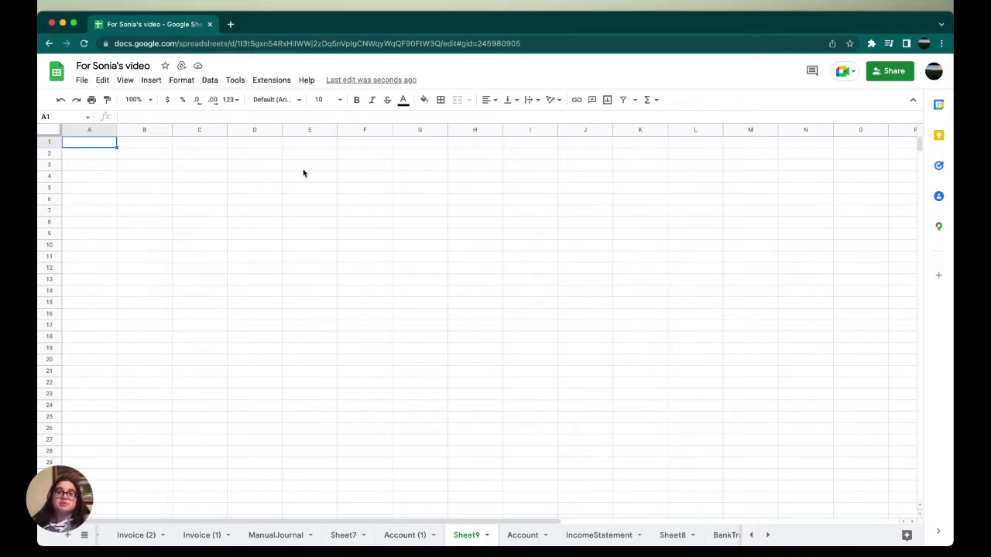
click(273, 85)
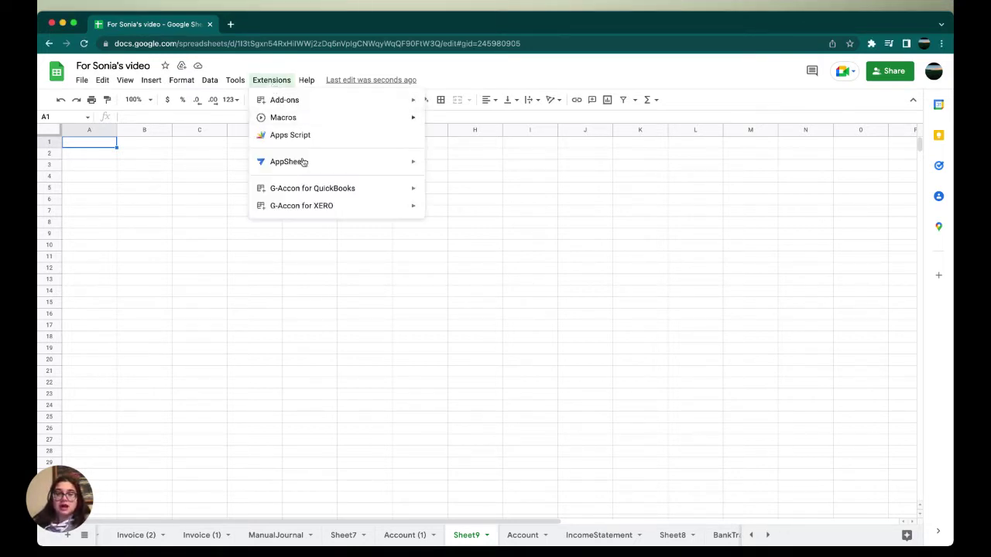
mouse_move(312, 209)
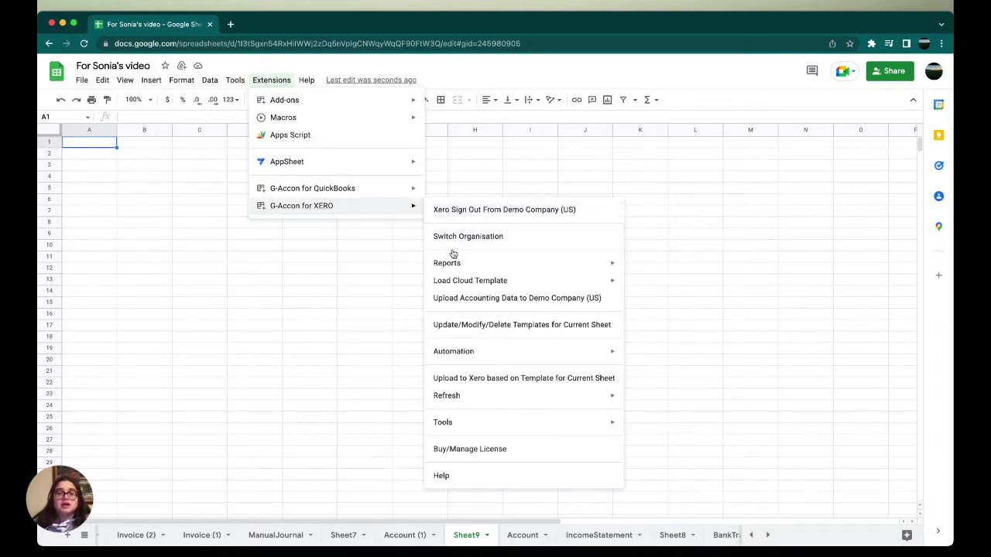
mouse_move(454, 266)
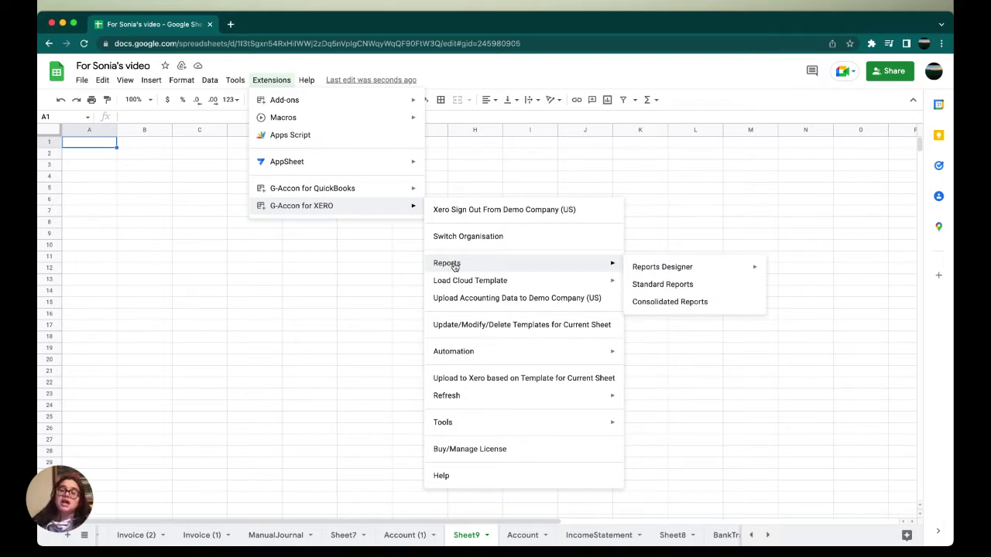
click(640, 288)
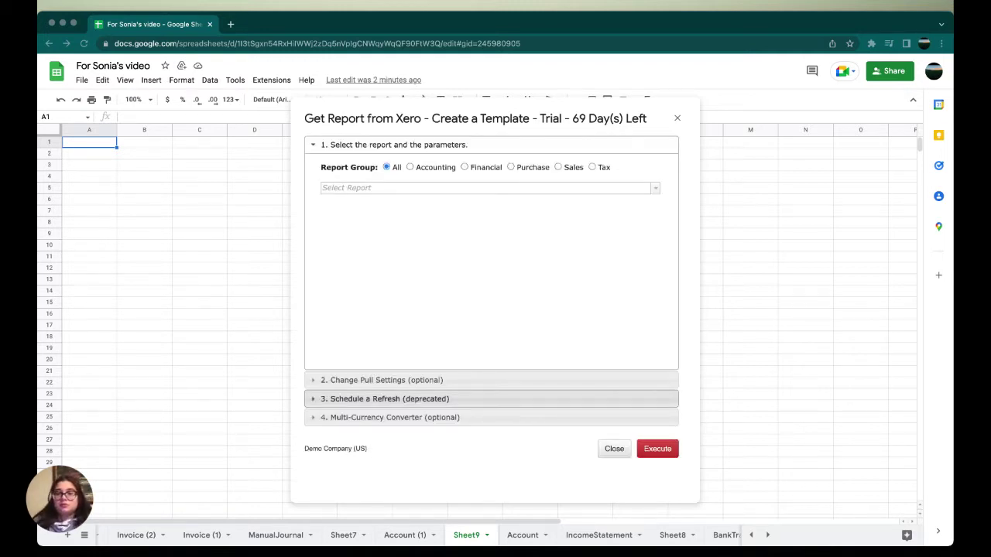
click(654, 190)
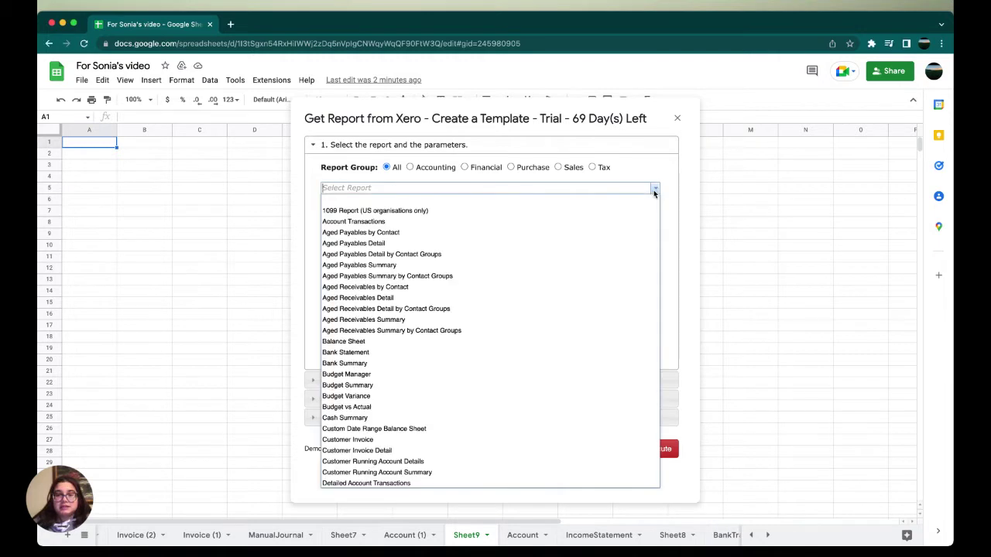
click(371, 297)
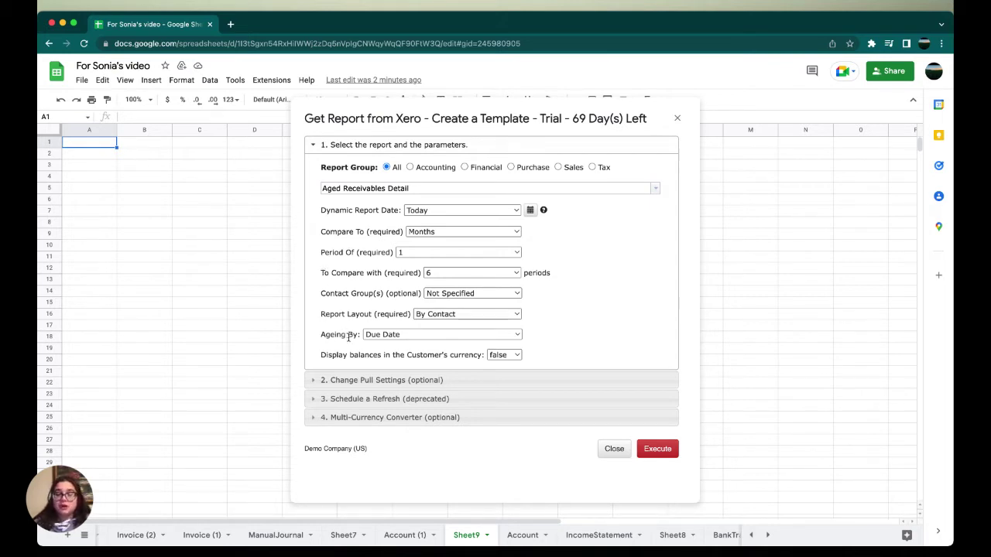
Review the pull, refresh and currency settings, and run the report into a new sheet starting at A1 in USD.
click(432, 380)
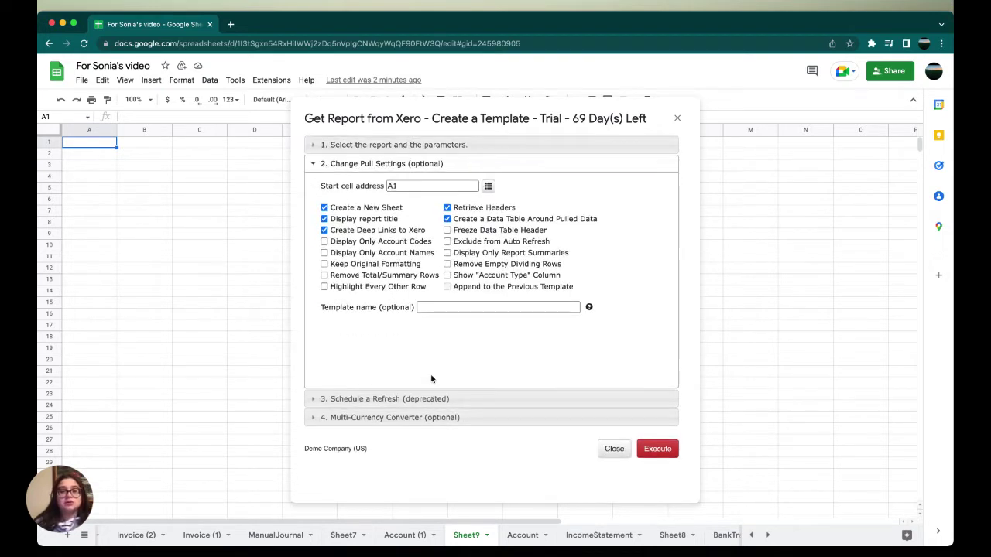
click(375, 400)
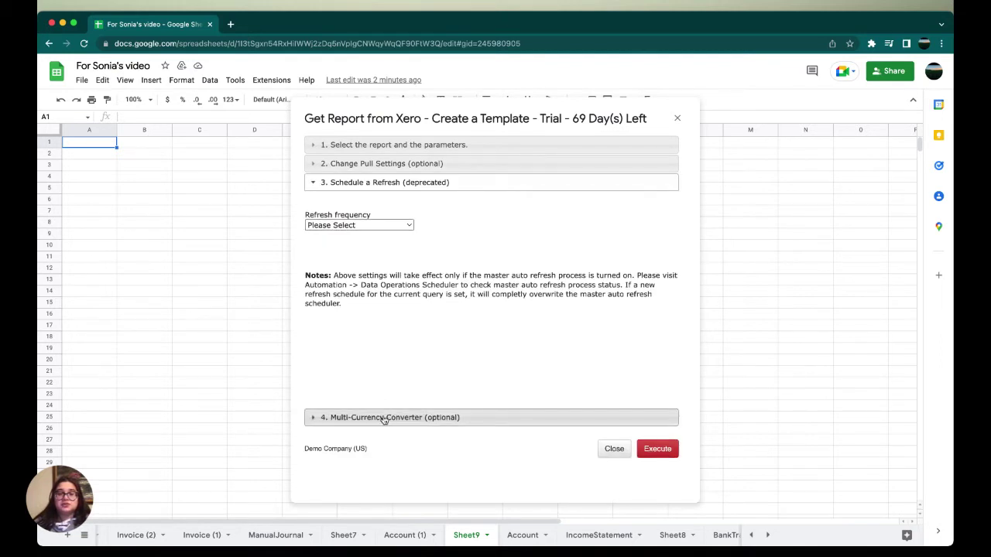
click(384, 418)
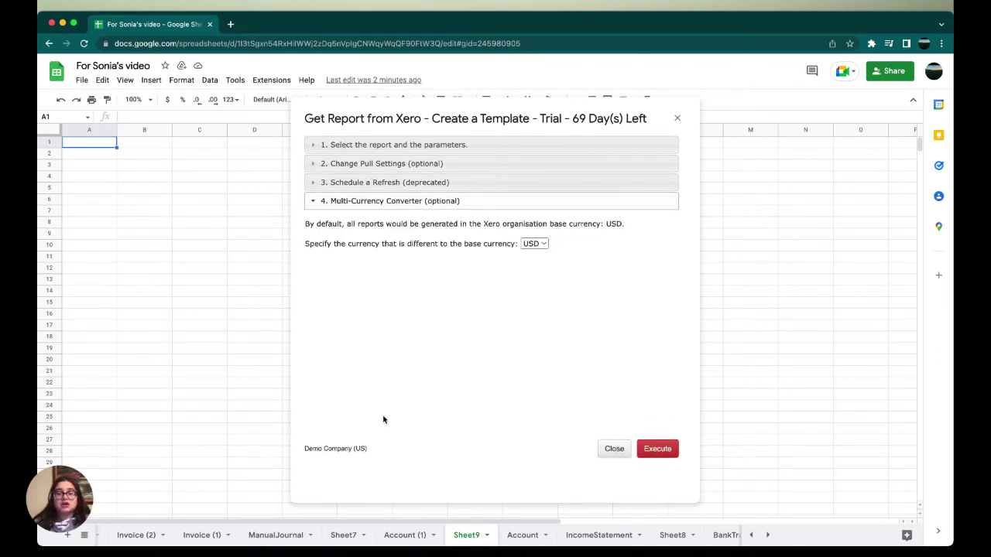
click(667, 453)
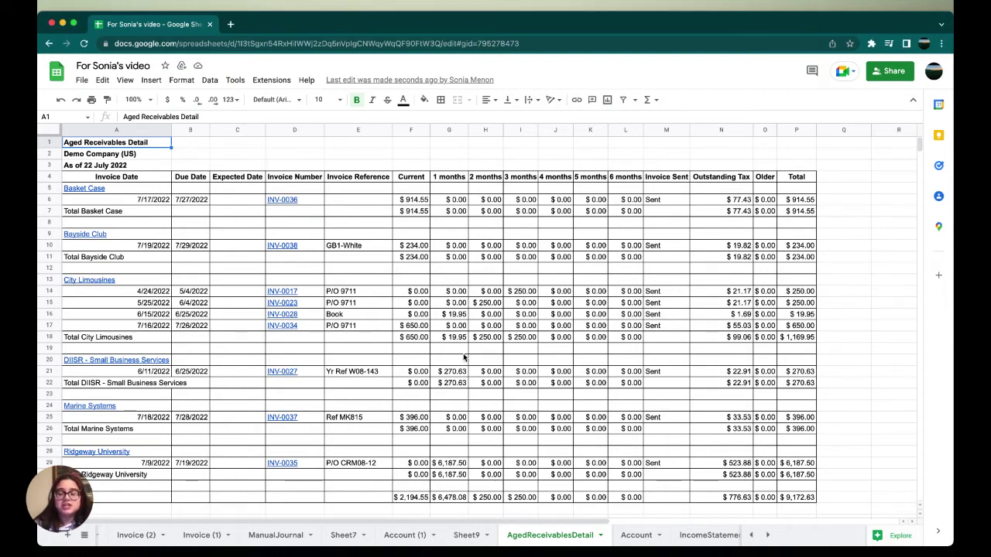
Examine the pulled Aged Receivables Detail report and the empty area beneath its total row.
scroll(464, 357, down, 5)
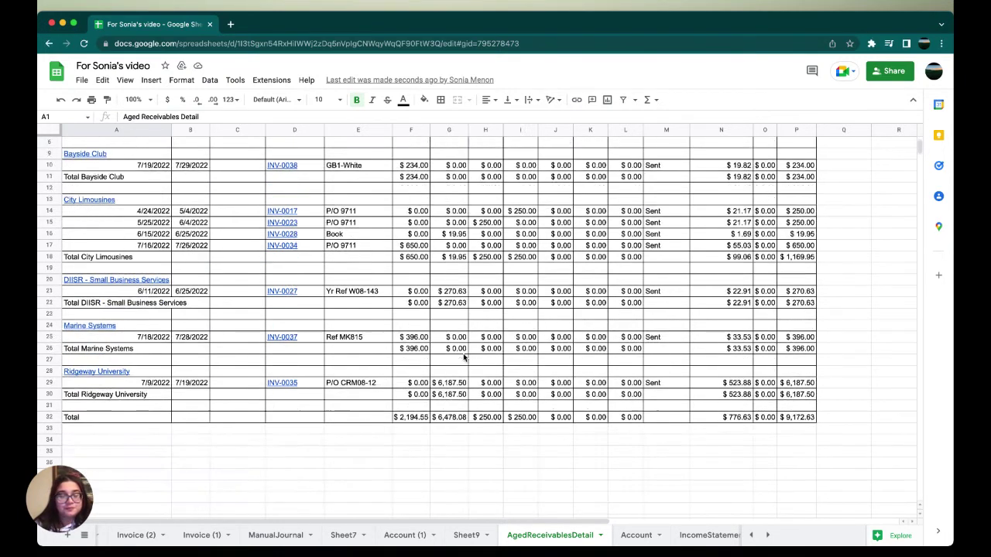
scroll(464, 357, up, 5)
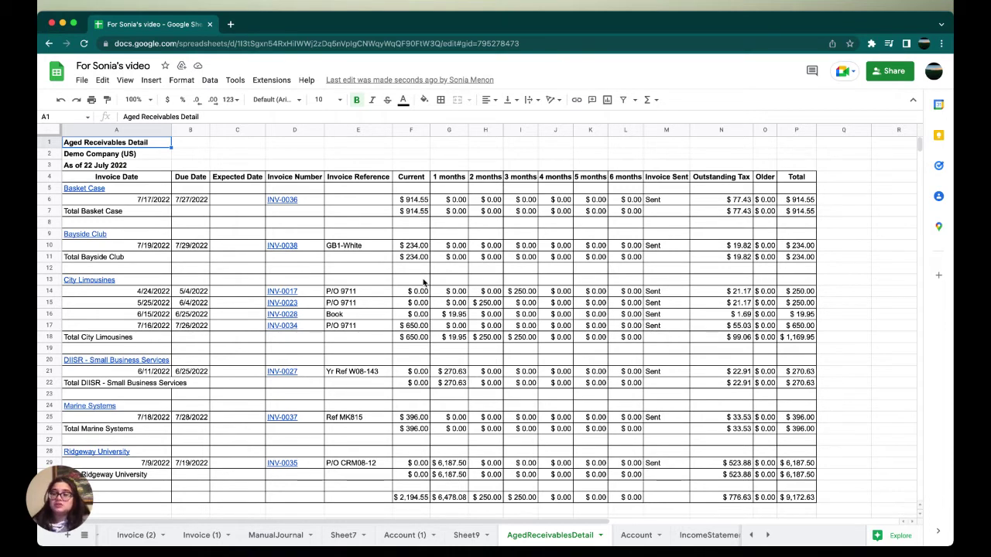
scroll(424, 282, down, 4)
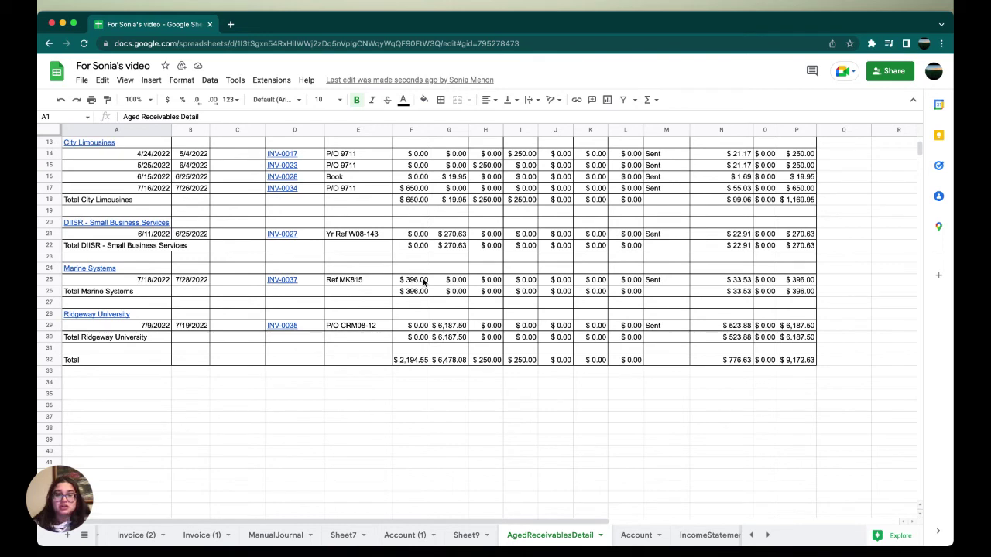
scroll(423, 283, down, 3)
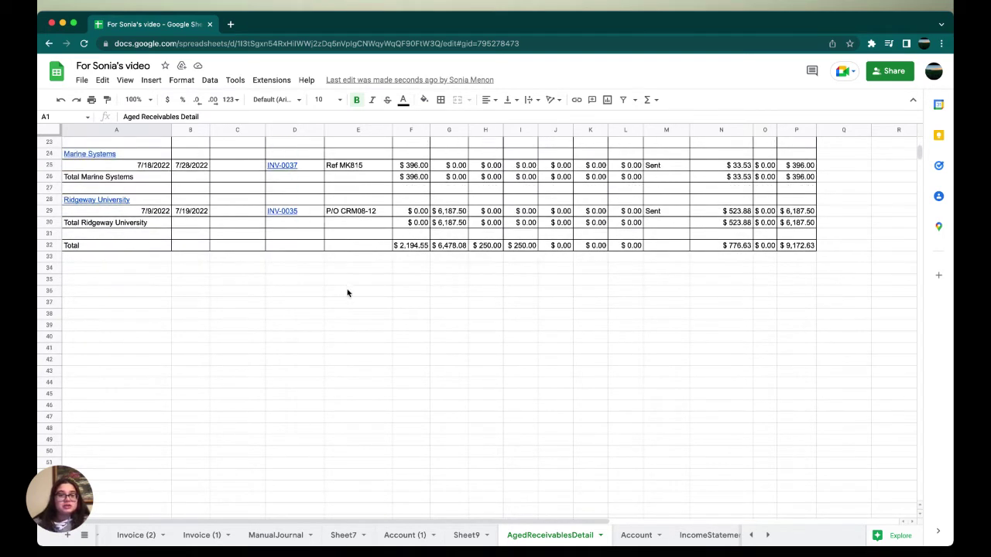
drag(65, 268, 449, 438)
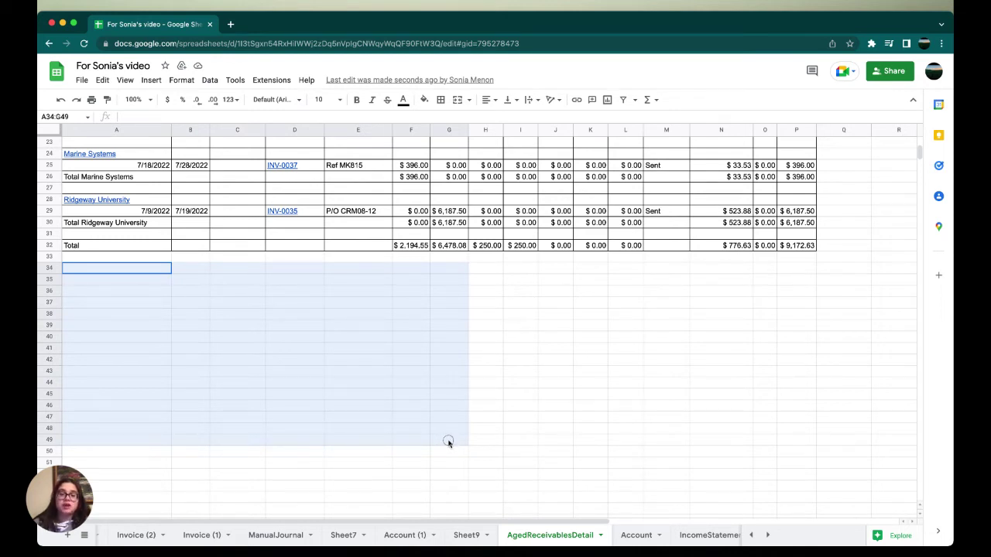
click(547, 416)
scroll(547, 418, up, 2)
scroll(546, 418, up, 3)
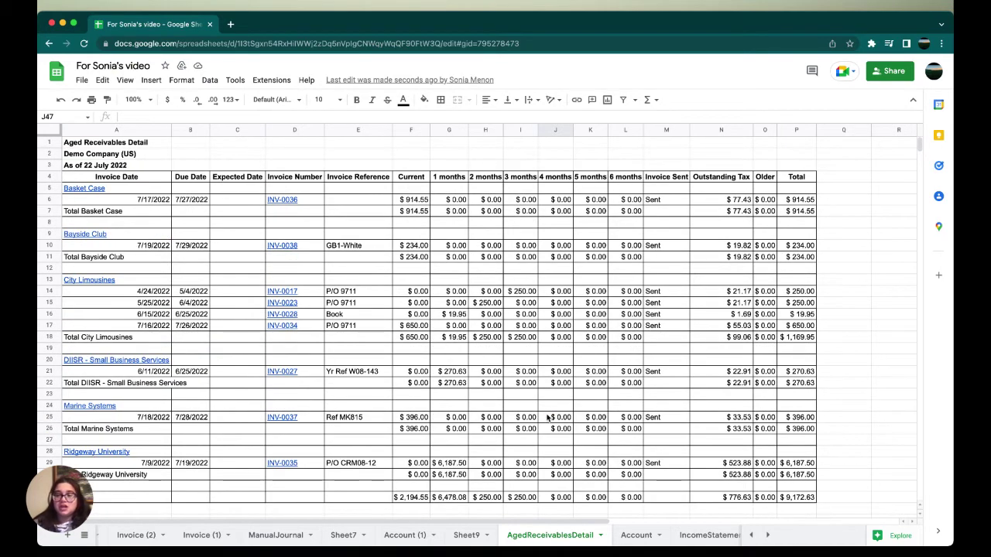
Switch the connected Xero organisation to tutorial.
click(278, 81)
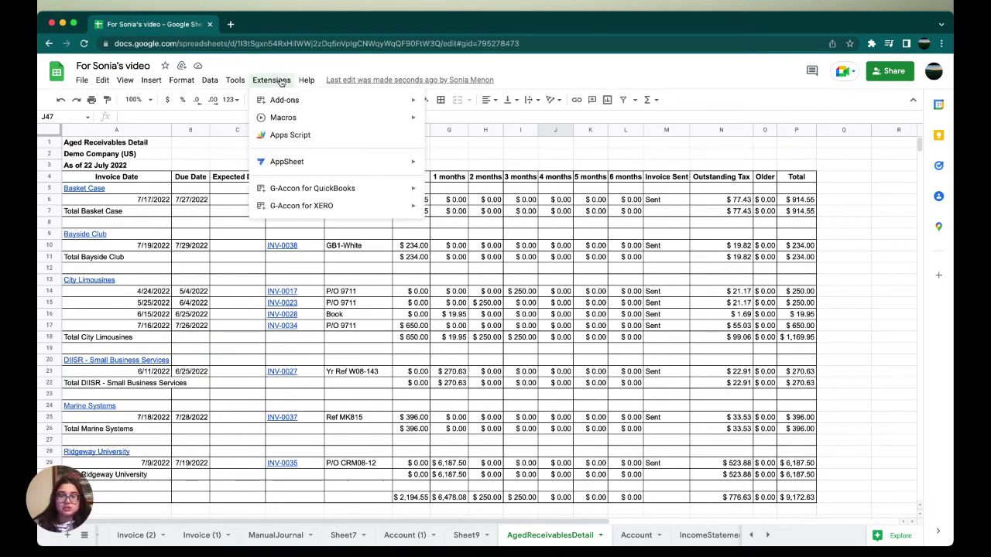
mouse_move(331, 213)
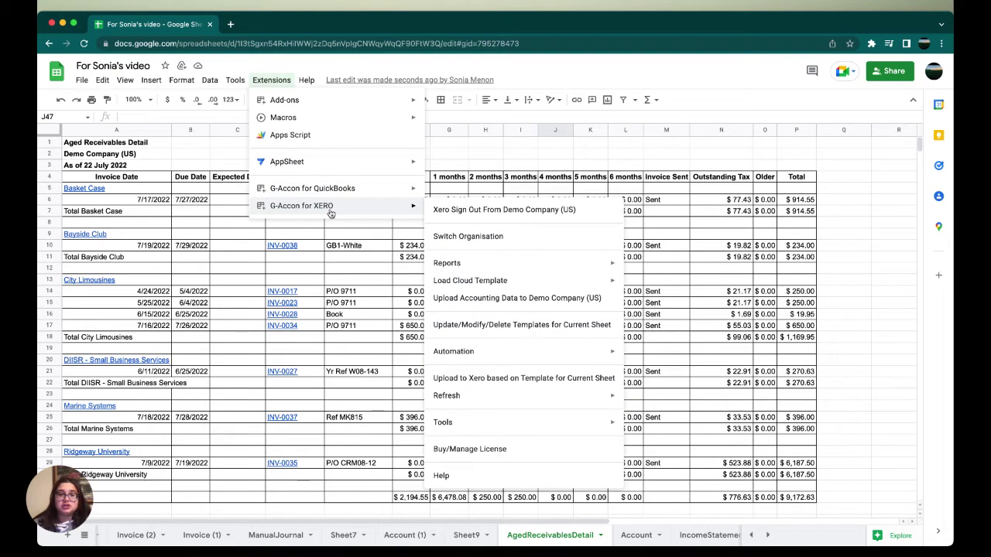
click(451, 237)
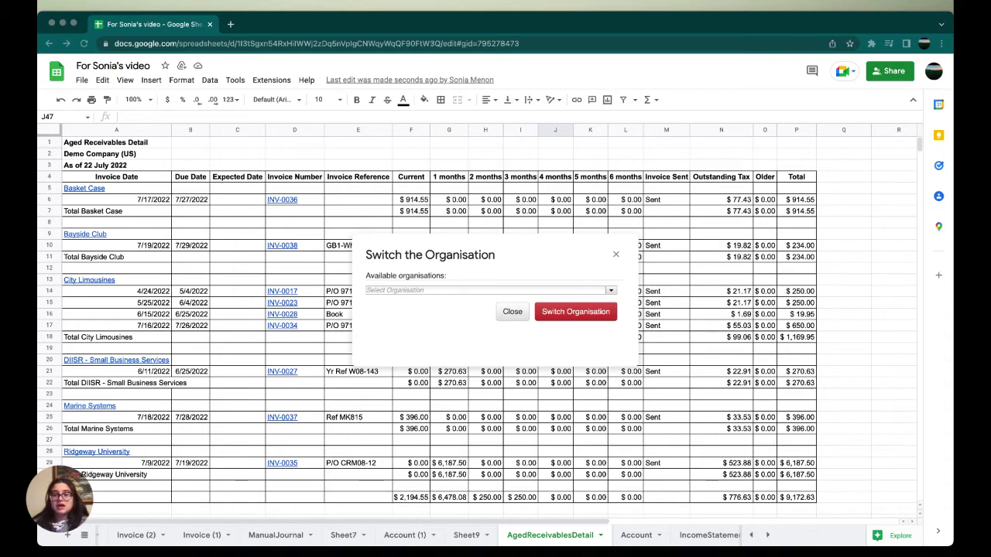
click(611, 291)
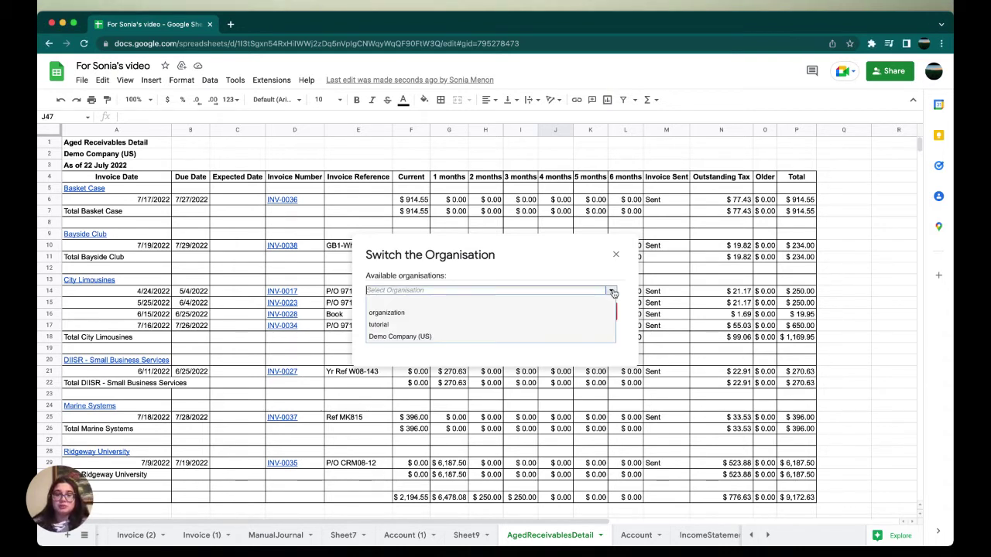
click(434, 324)
click(608, 311)
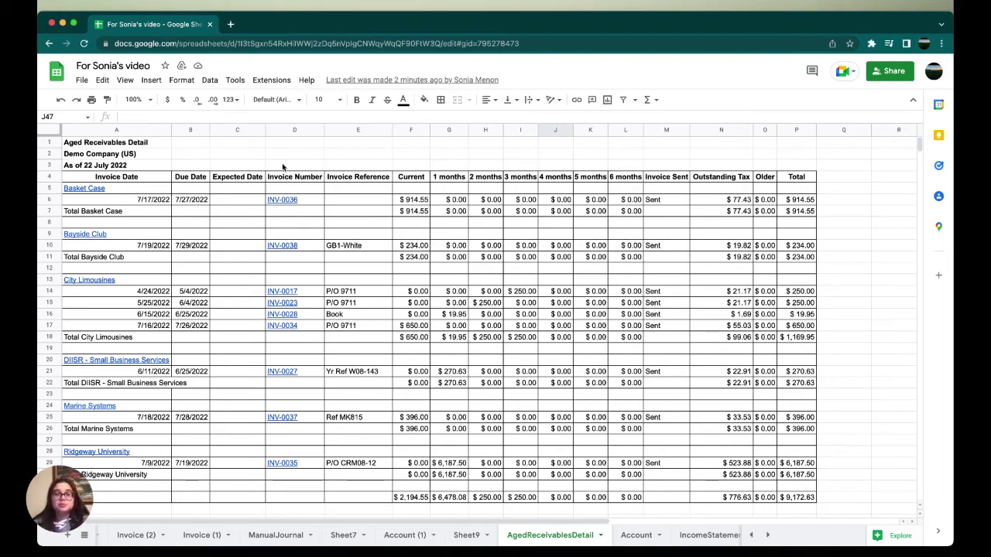
Create another standard report template for the tutorial organisation, choose Aged Receivables Detail and review its parameters.
click(271, 83)
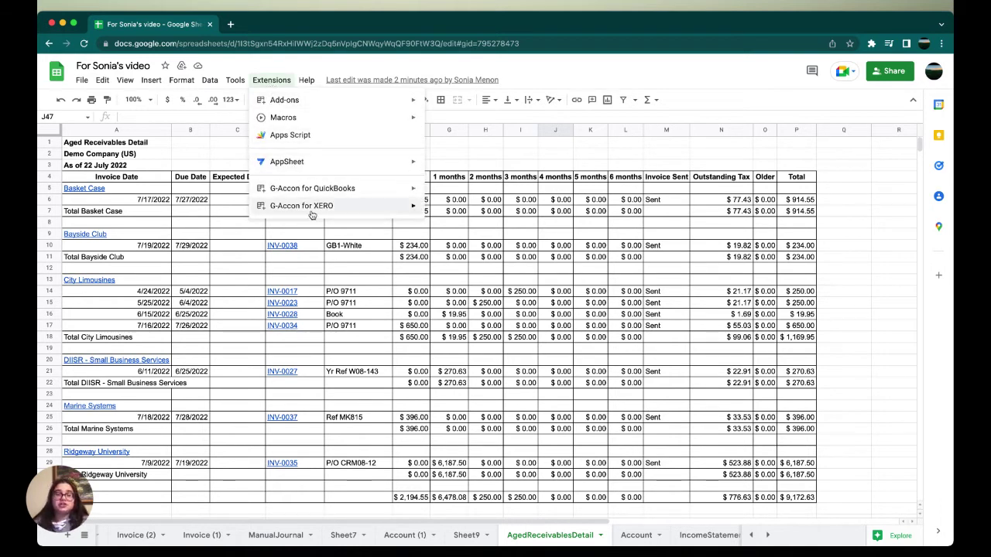
mouse_move(312, 215)
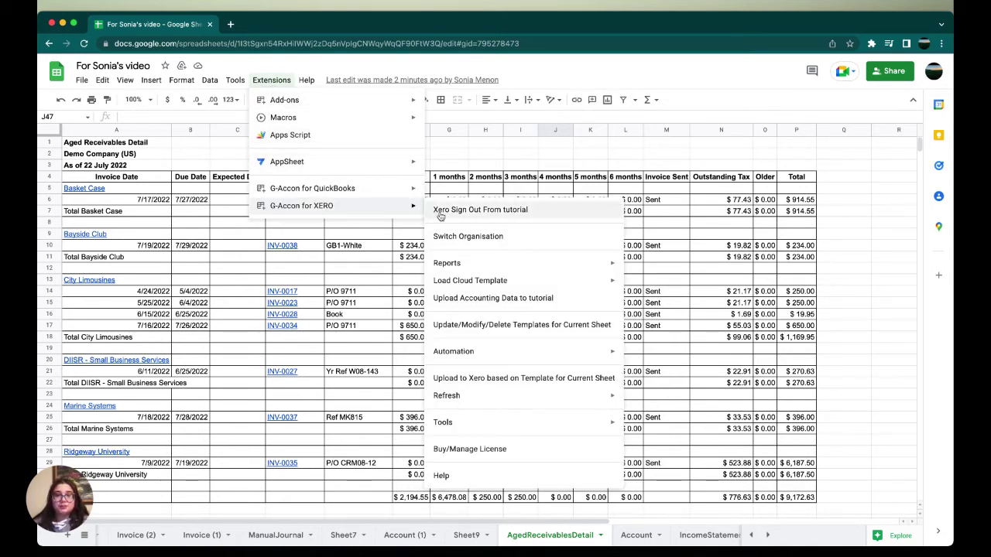
mouse_move(451, 268)
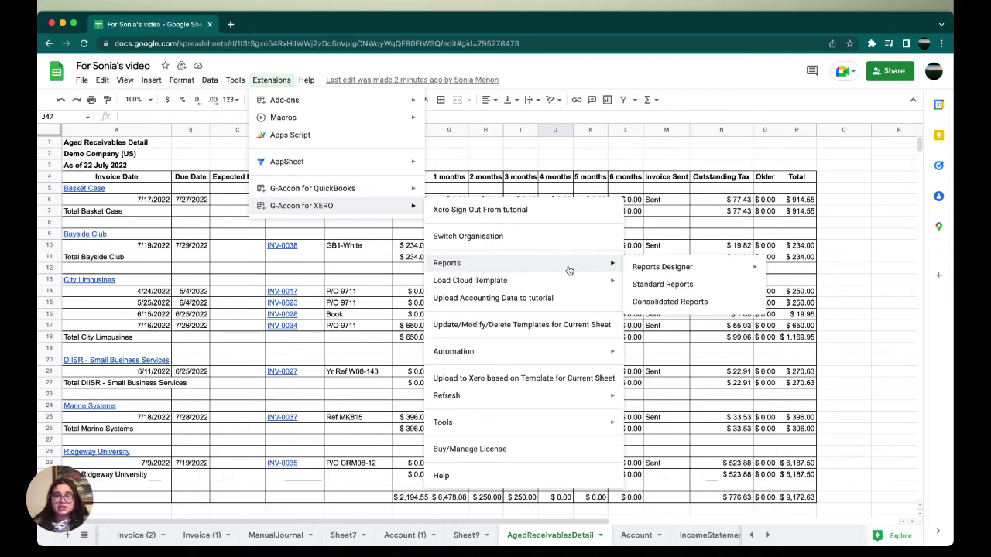
click(641, 283)
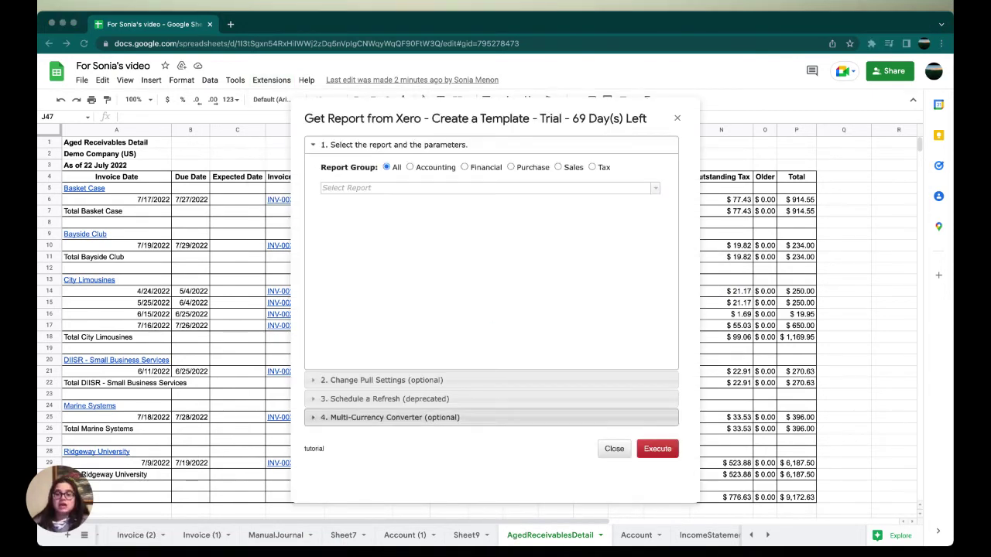
click(654, 189)
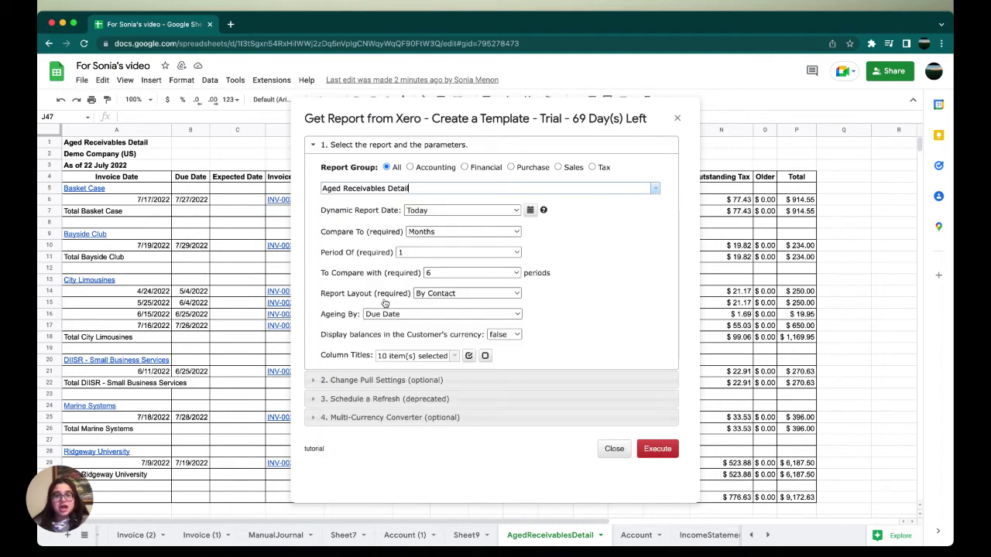
click(385, 300)
drag(322, 210, 560, 369)
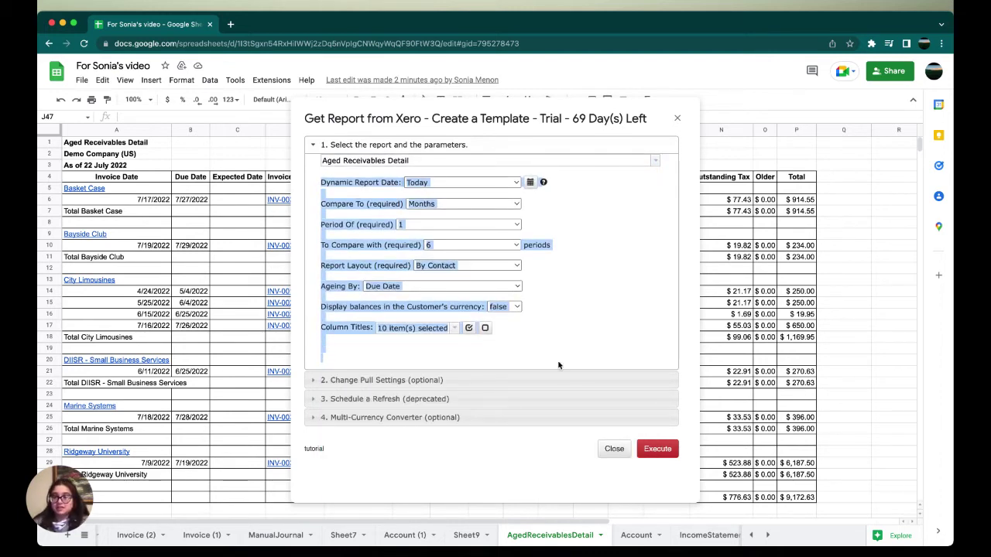
click(533, 345)
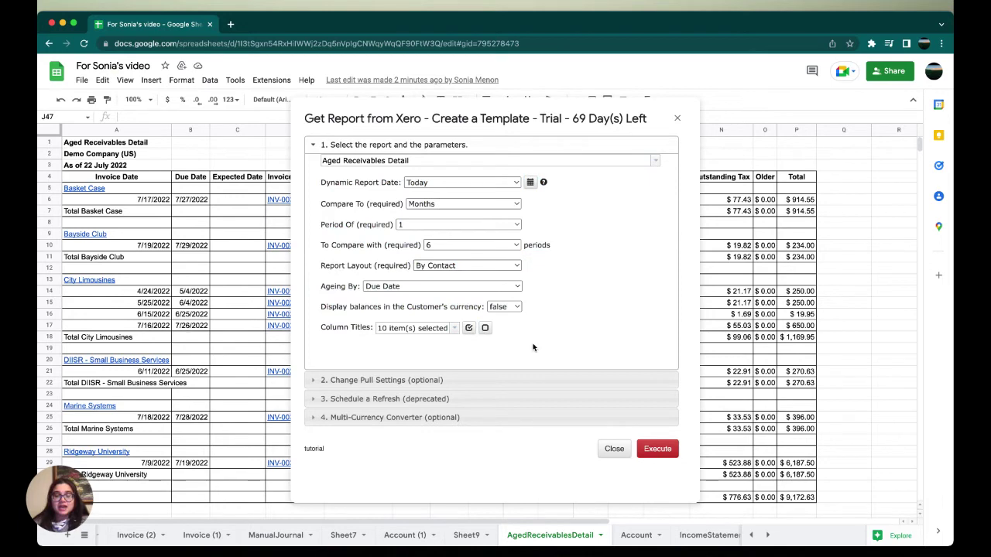
Set the pull settings to append to the previous template, with new sheet creation, headers and report title turned off.
click(455, 380)
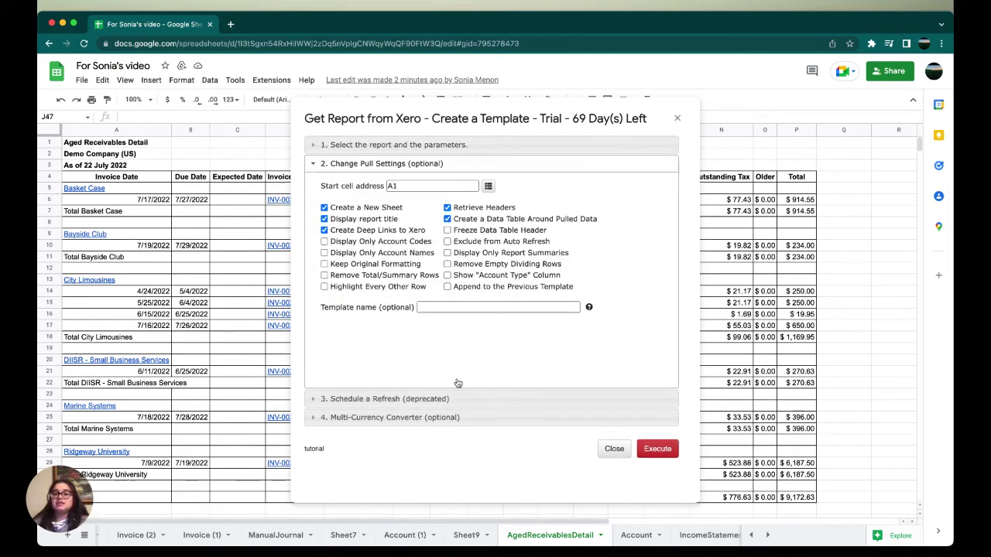
click(324, 208)
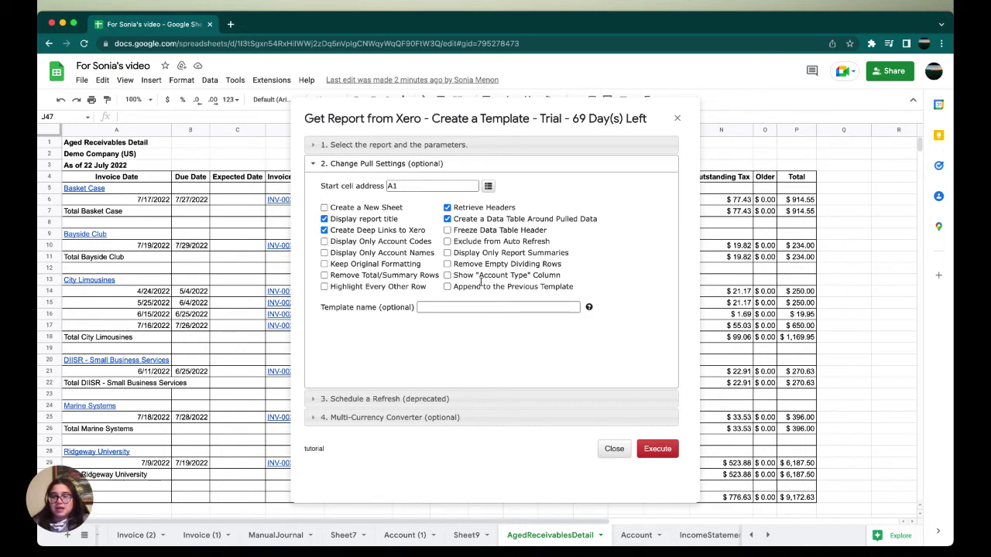
click(447, 288)
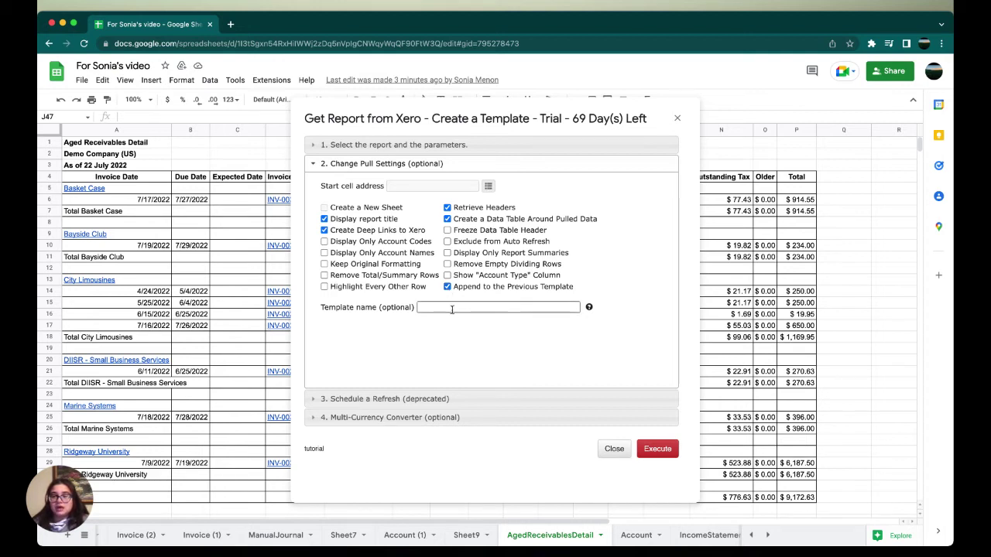
click(447, 207)
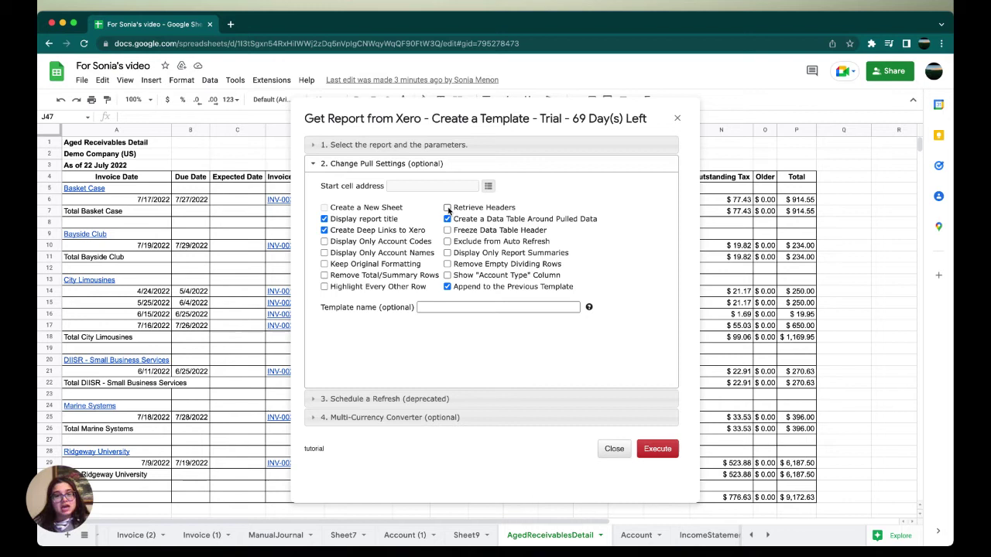
click(325, 219)
Name the template "aged Recievable For tutorial org".
click(442, 311)
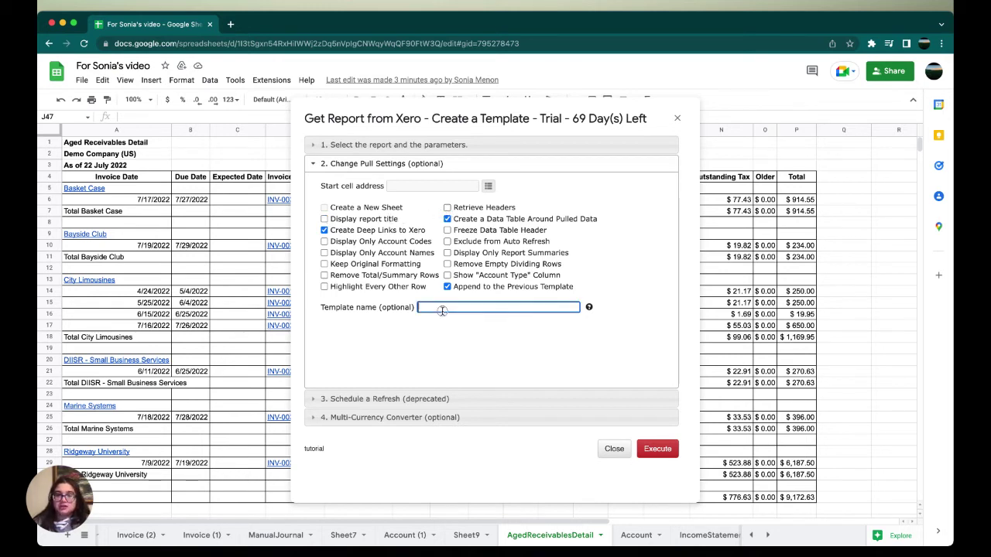
text(t)
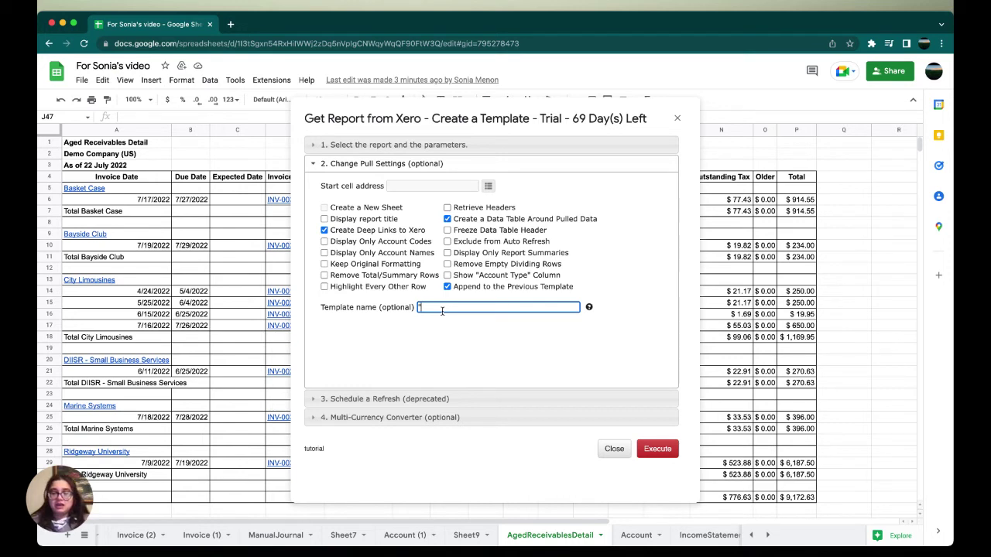
key(BackSpace)
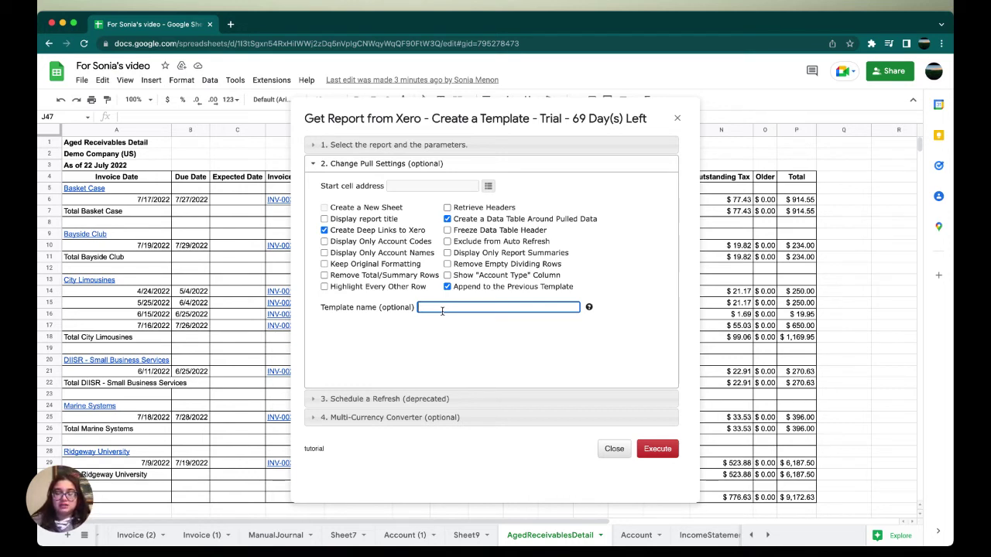
text(aged )
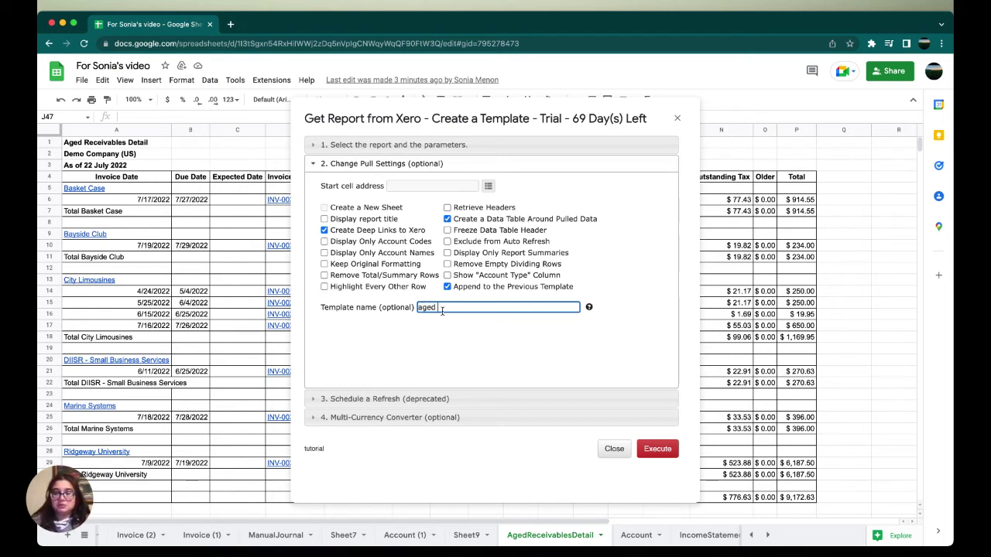
text(Recievale Fo)
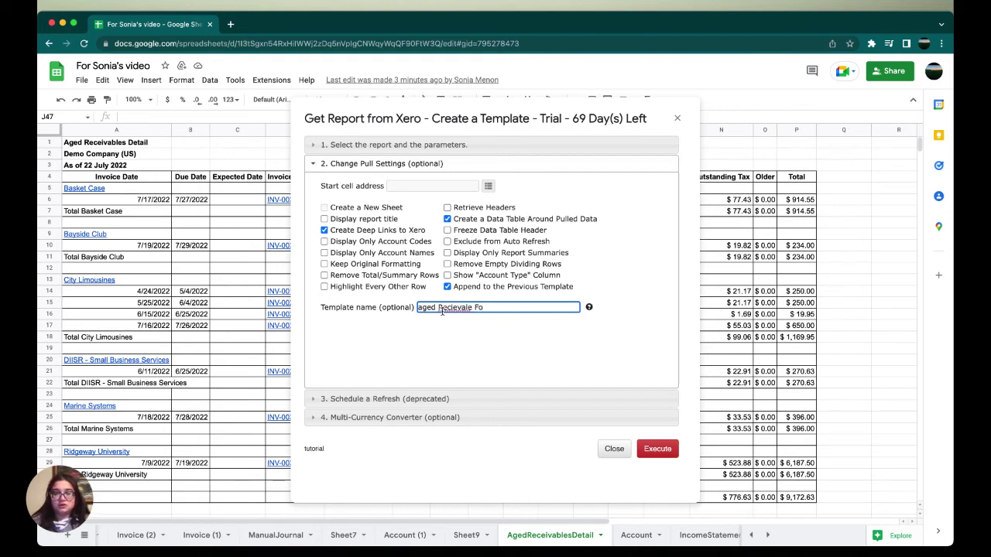
text(r tur)
key(BackSpace)
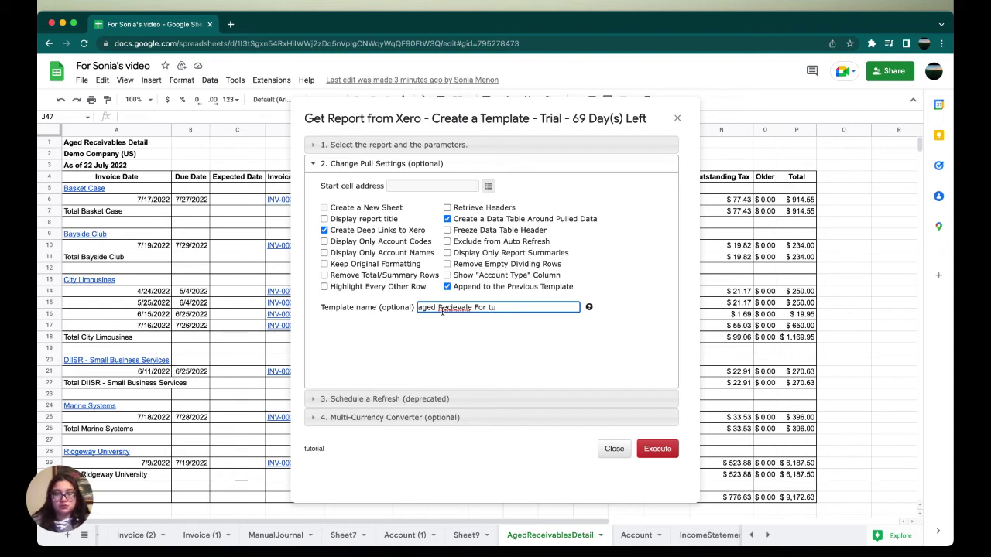
text(torial org)
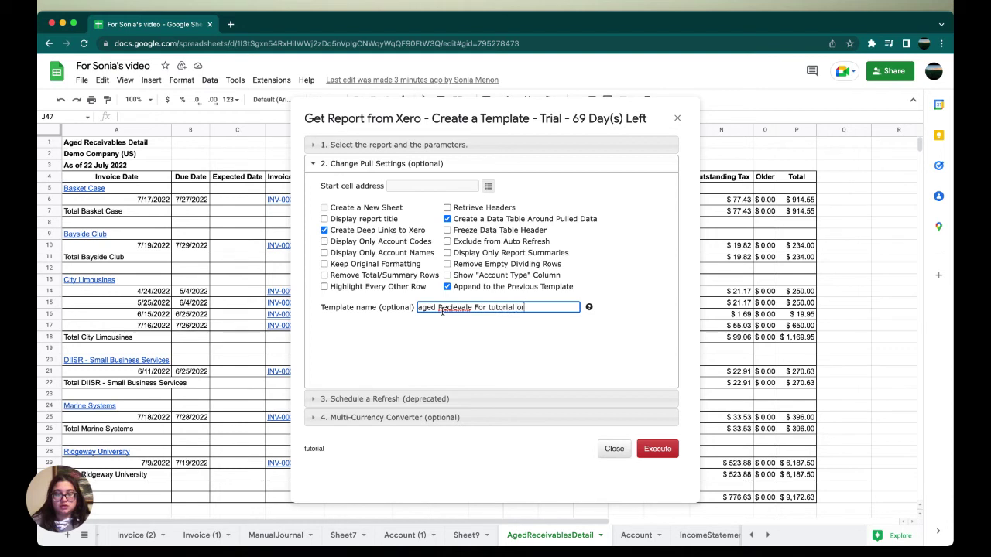
click(451, 309)
key(Delete)
key(Delete)
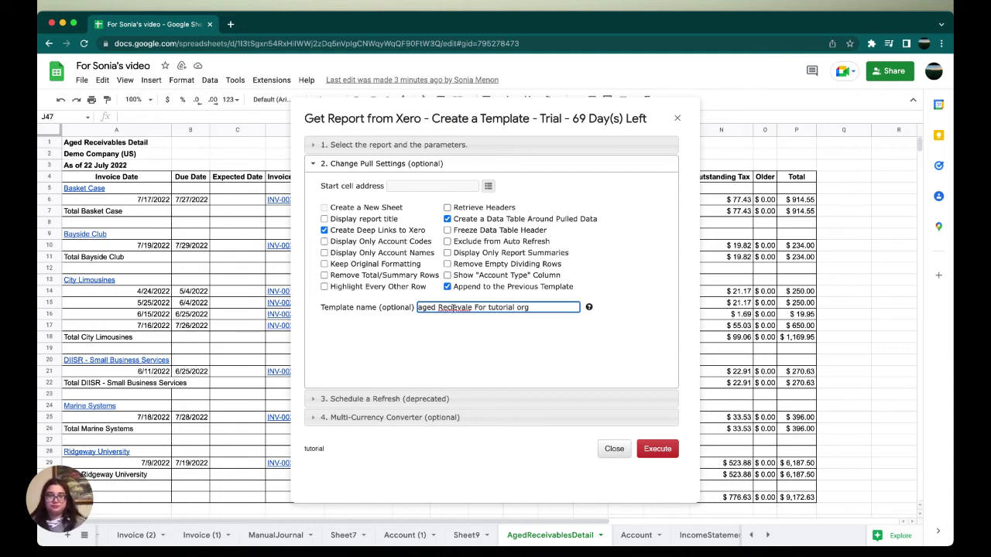
text(ei)
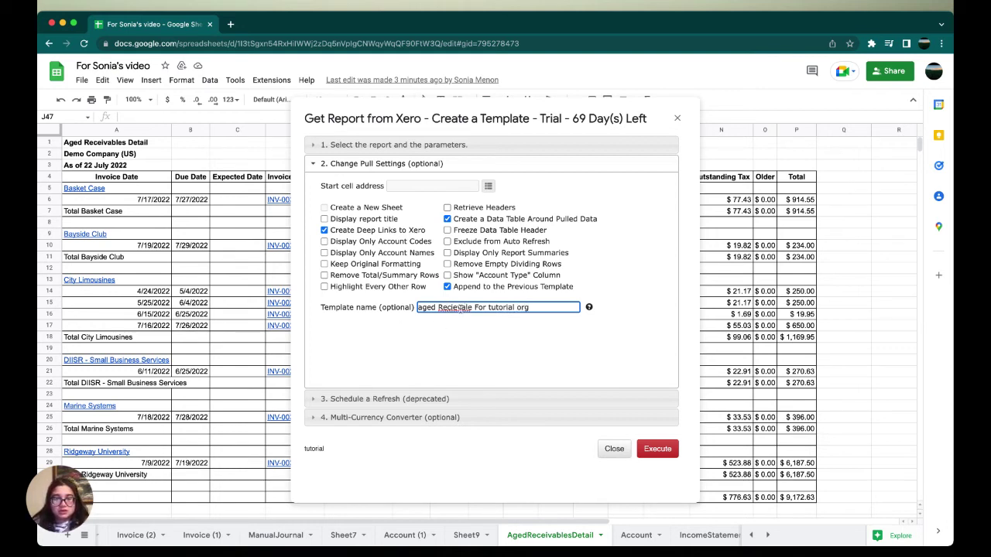
click(466, 309)
text(b)
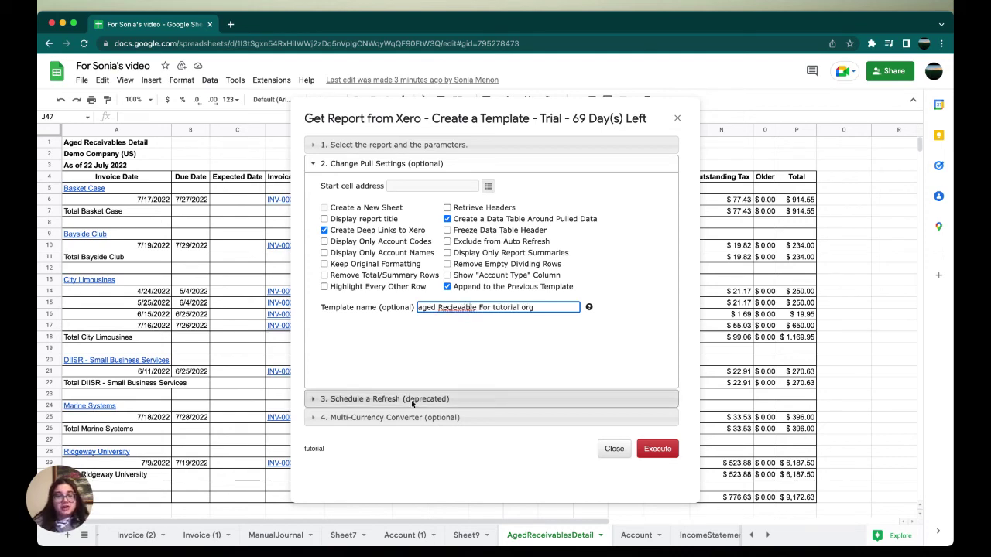
Review the refresh schedule and multi-currency converter settings, then execute the template to append the tutorial organisation's report.
click(411, 398)
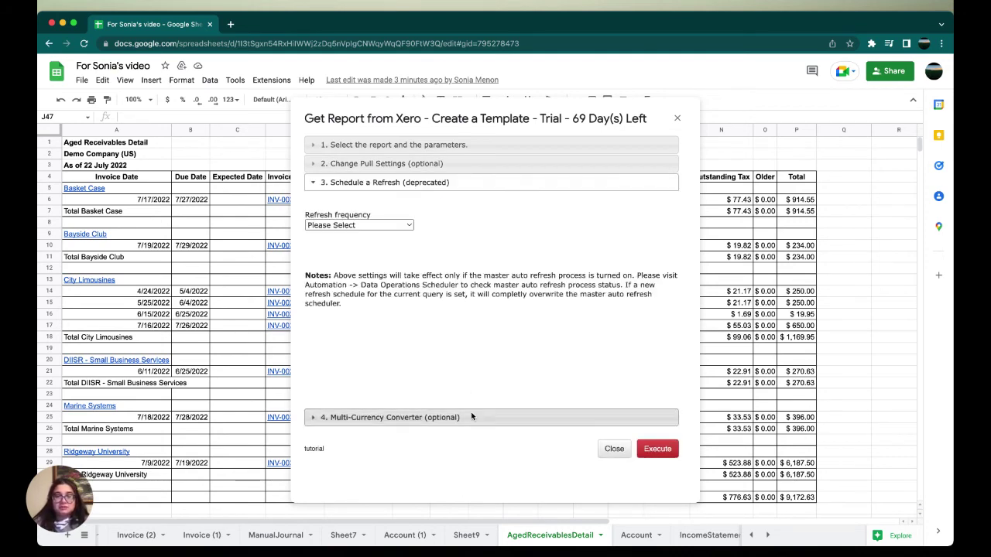
click(472, 418)
click(658, 449)
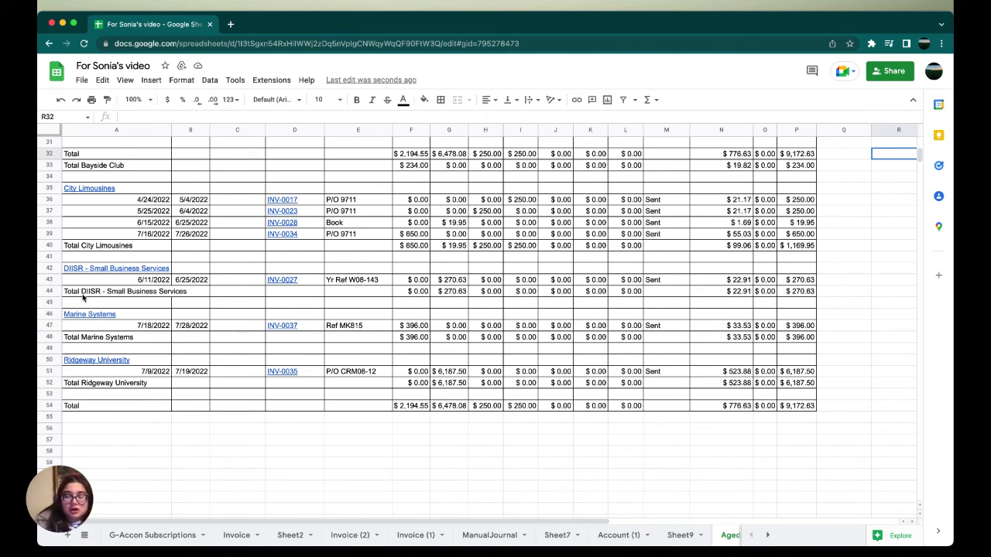
Examine the appended rows A33:Q54 beneath the first report's total row, and compare them with the original report above.
click(66, 166)
drag(66, 166, 829, 407)
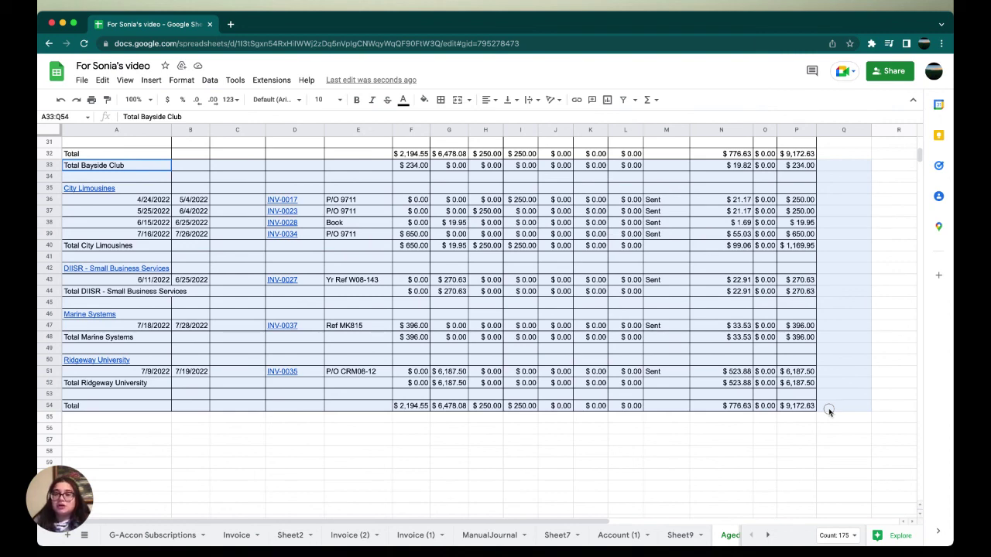
click(763, 435)
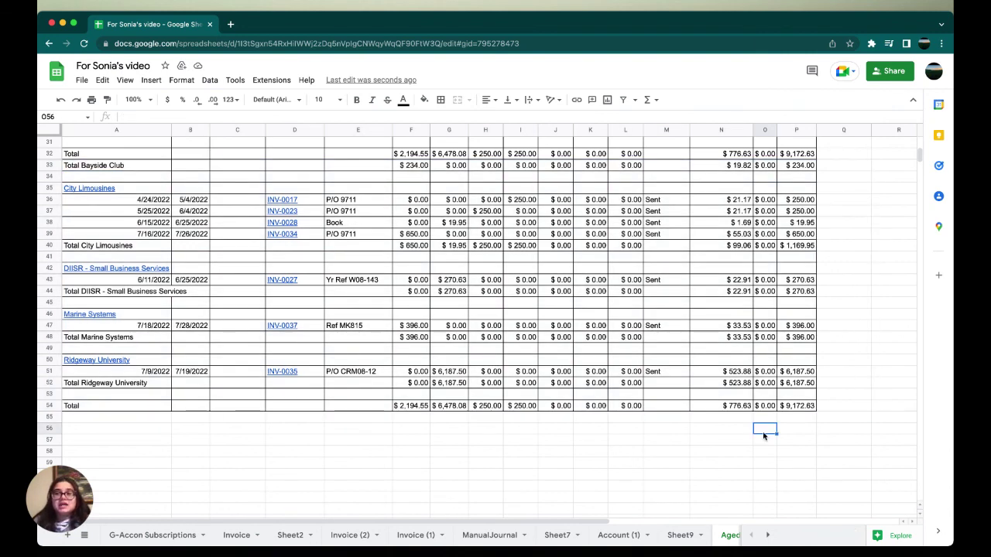
scroll(764, 436, up, 10)
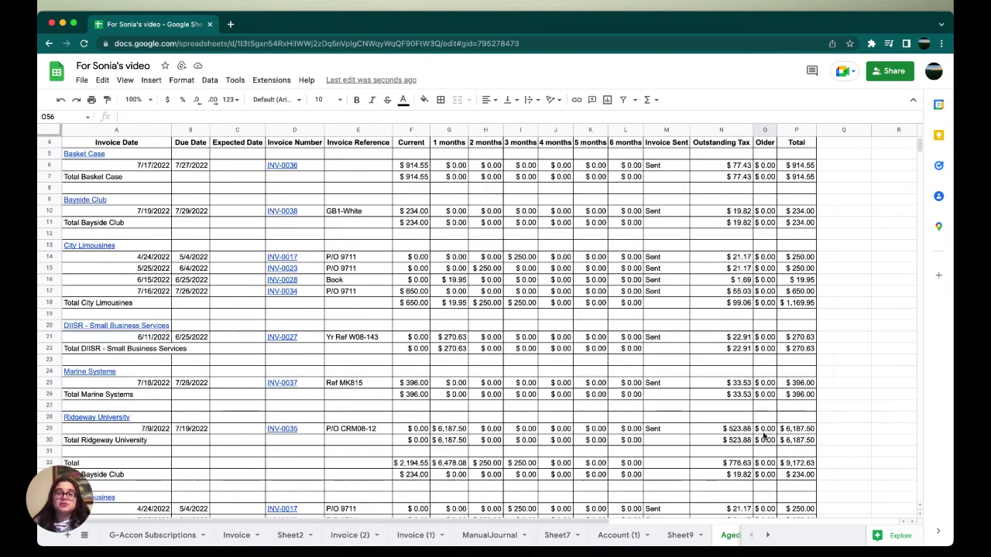
scroll(763, 436, up, 1)
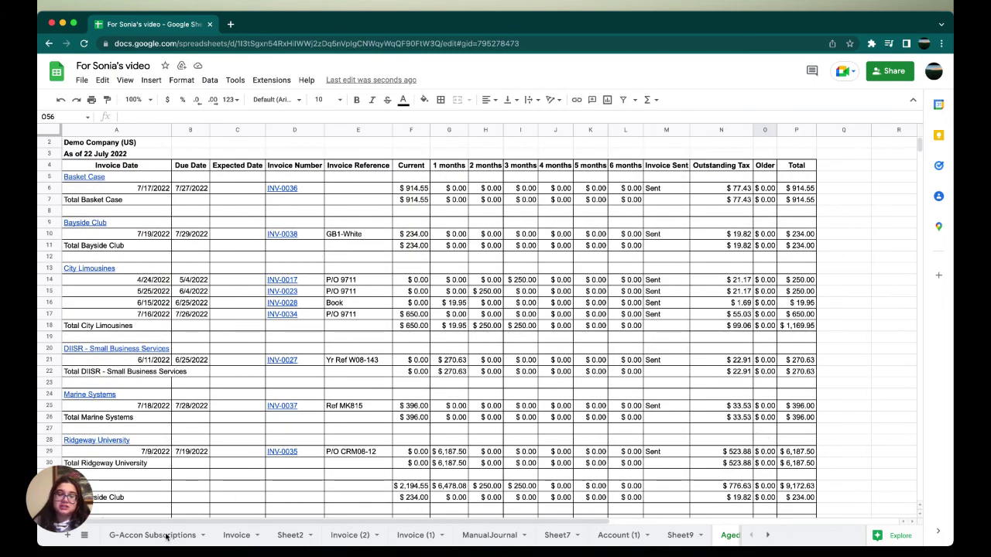